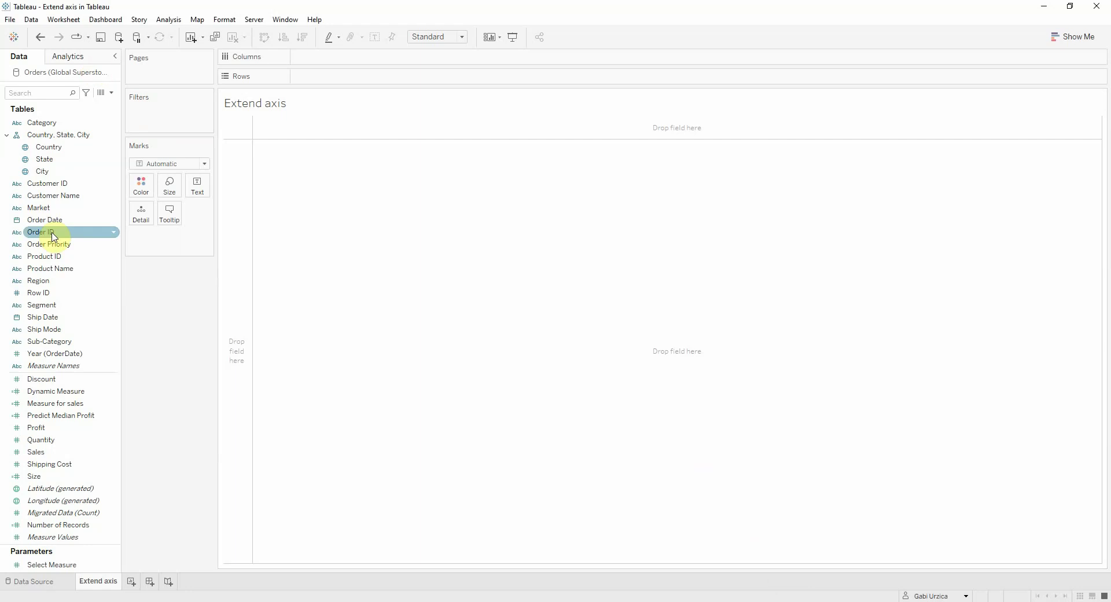
Step: Plot SUM(Profit) as a line over continuous MONTH(Order Date) on the Extend axis sheet
left_click_drag(48, 220, 348, 62)
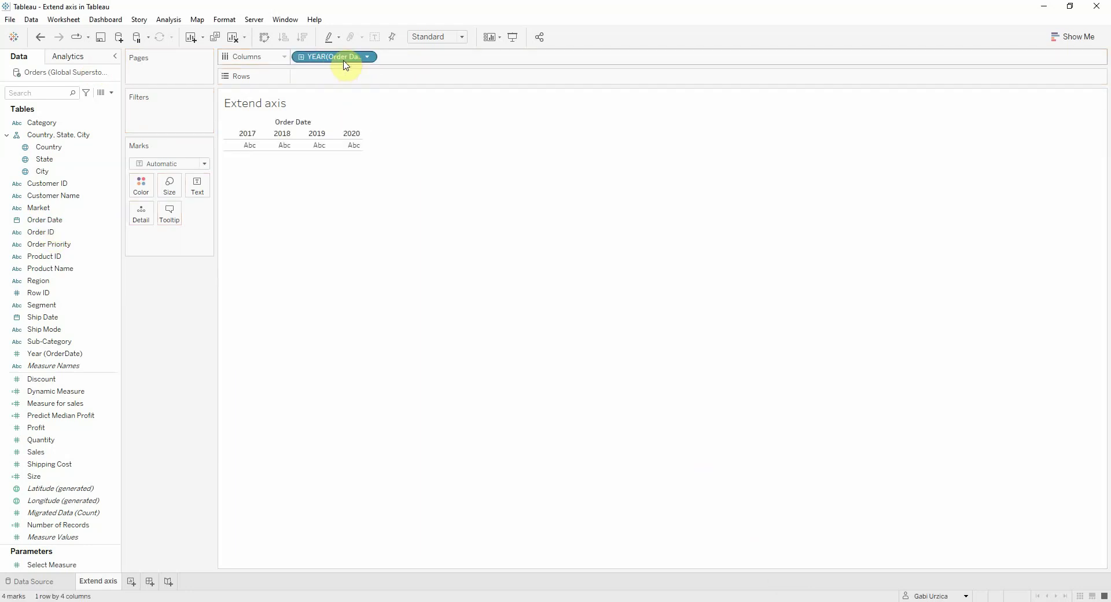
left_click(367, 56)
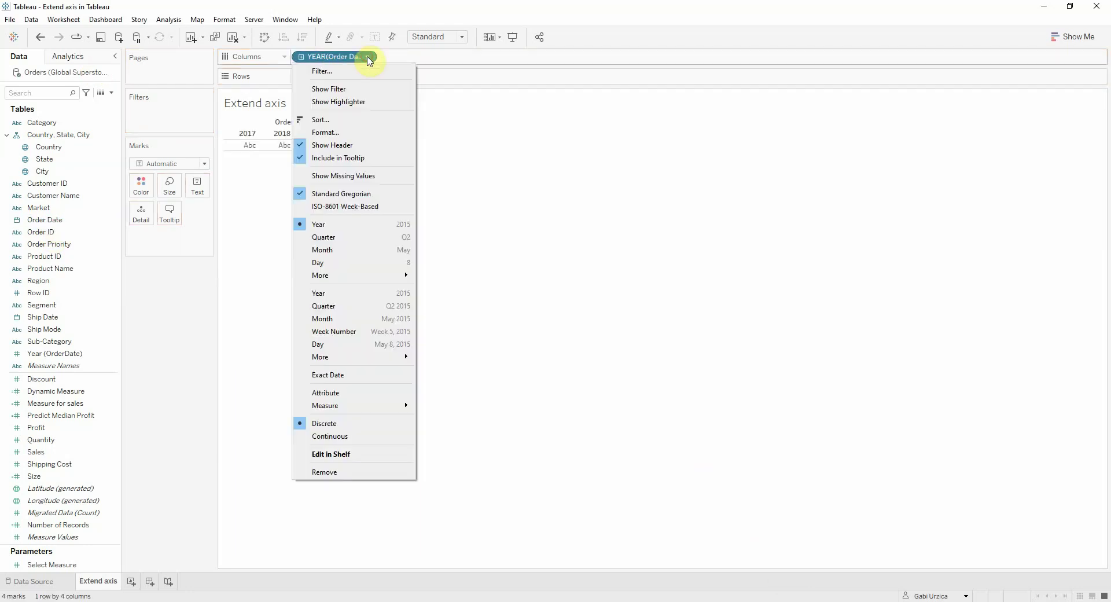
left_click(347, 319)
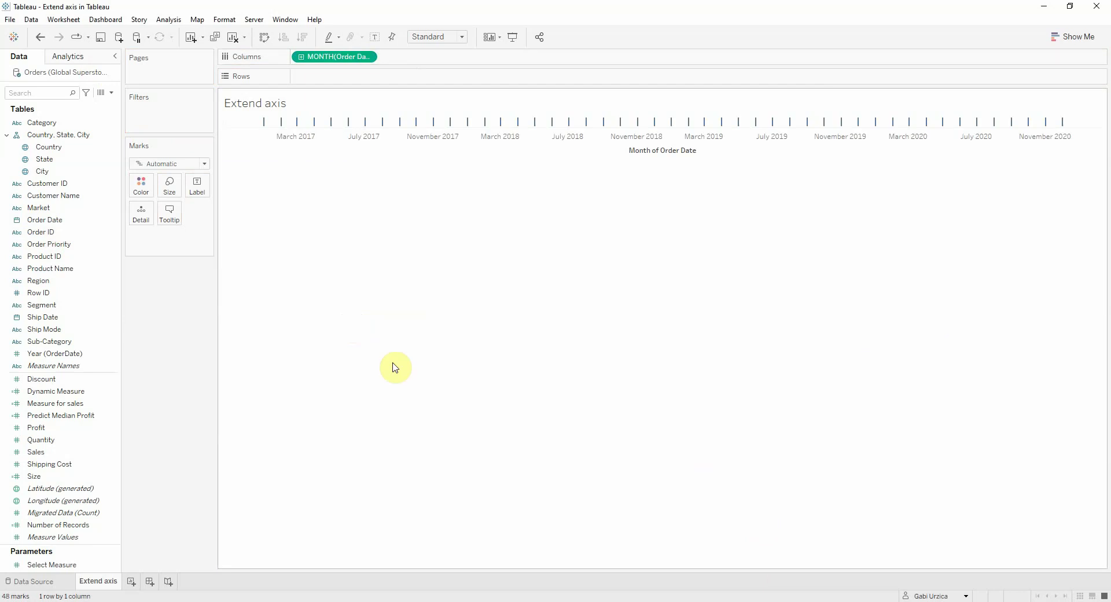
left_click(102, 320)
left_click_drag(69, 428, 345, 78)
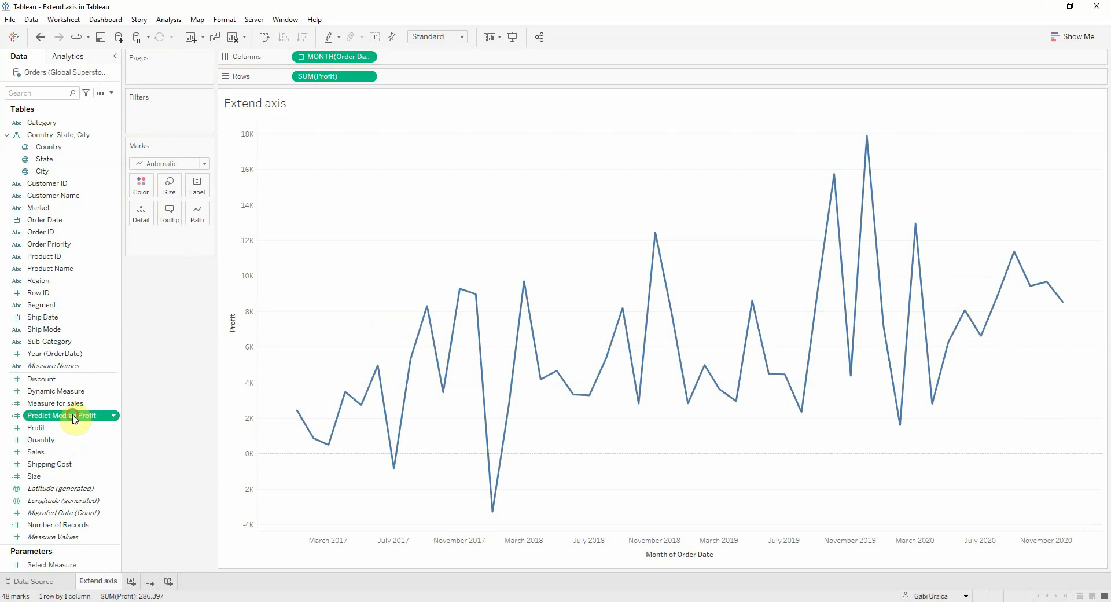
left_click(114, 417)
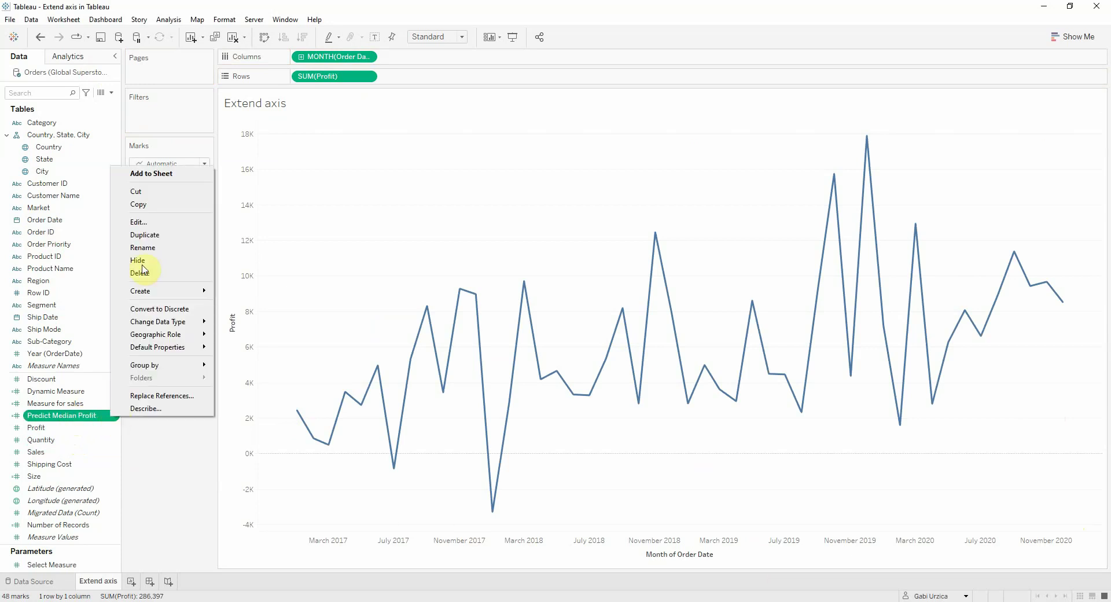
left_click(151, 222)
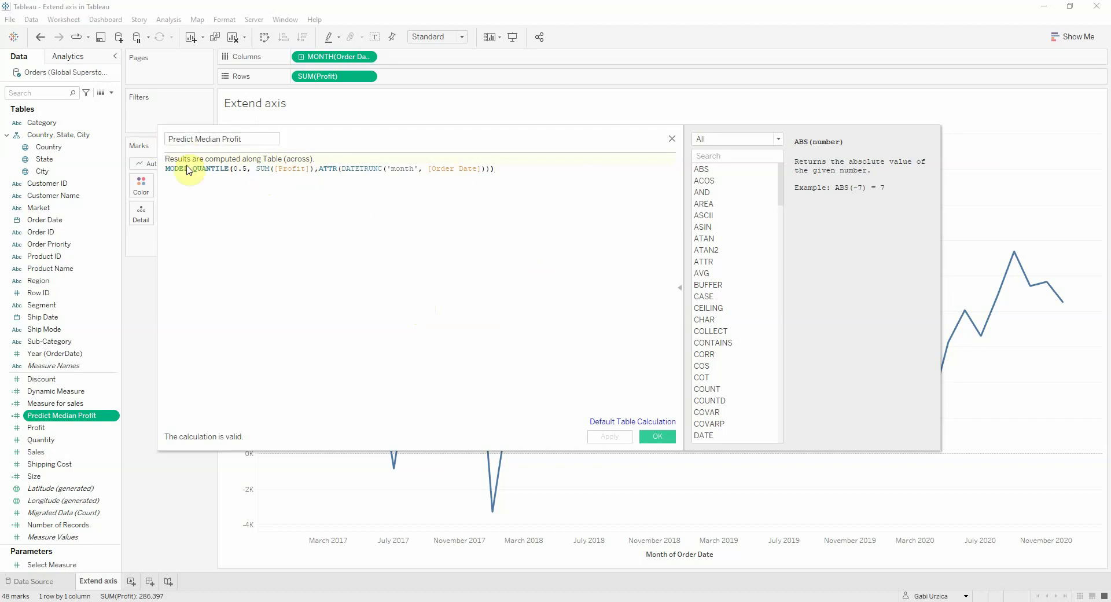
left_click(673, 139)
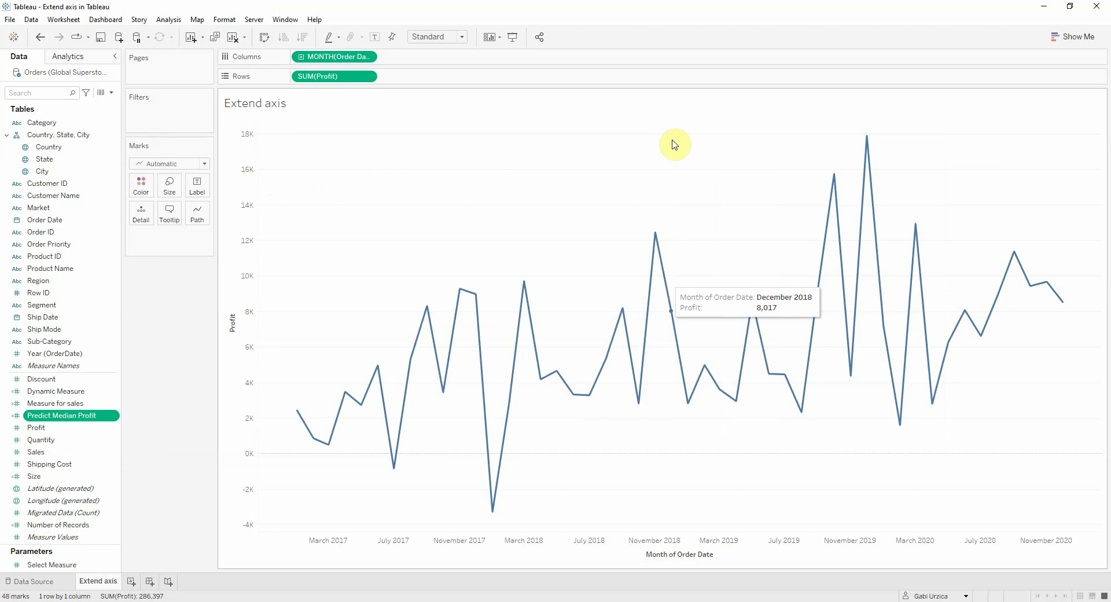
Step: Add Predict Median Profit to Rows beside SUM(Profit) as a second line pane
mouse_move(89, 427)
left_mouse_down()
mouse_move(346, 89)
mouse_move(415, 81)
left_mouse_up()
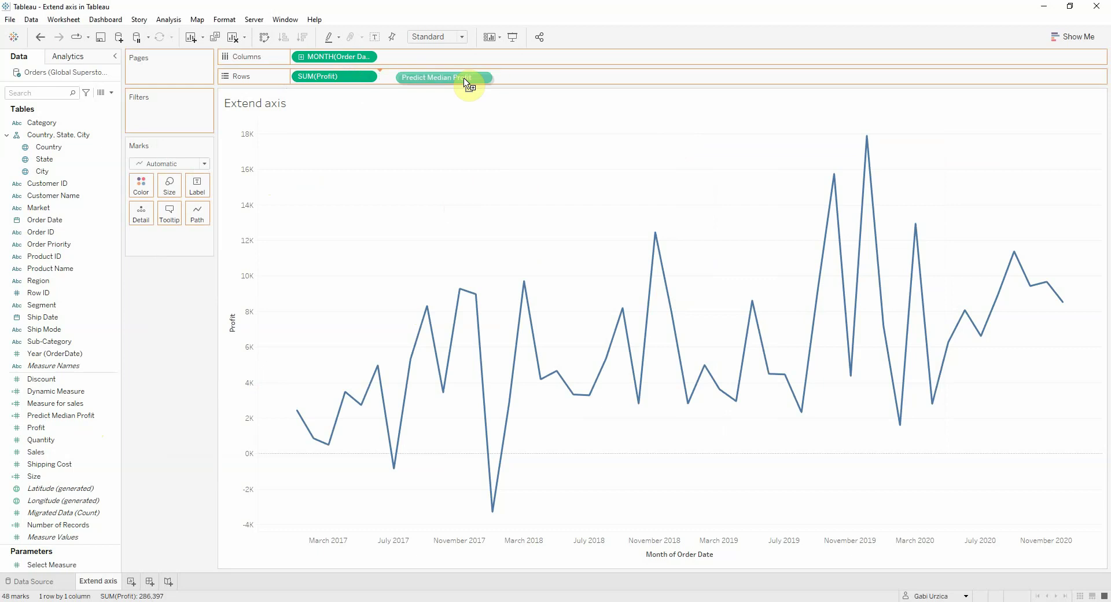
left_click_drag(414, 81, 457, 81)
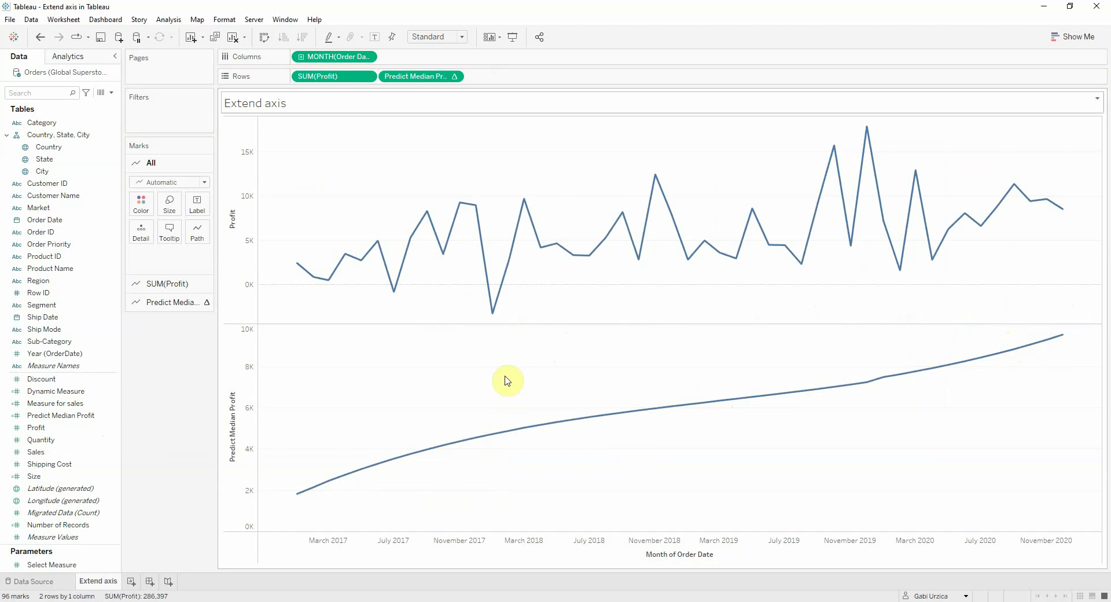
Step: Make Predict Median Profit a dual axis with Profit and synchronize the two axes
mouse_move(421, 77)
left_click(456, 77)
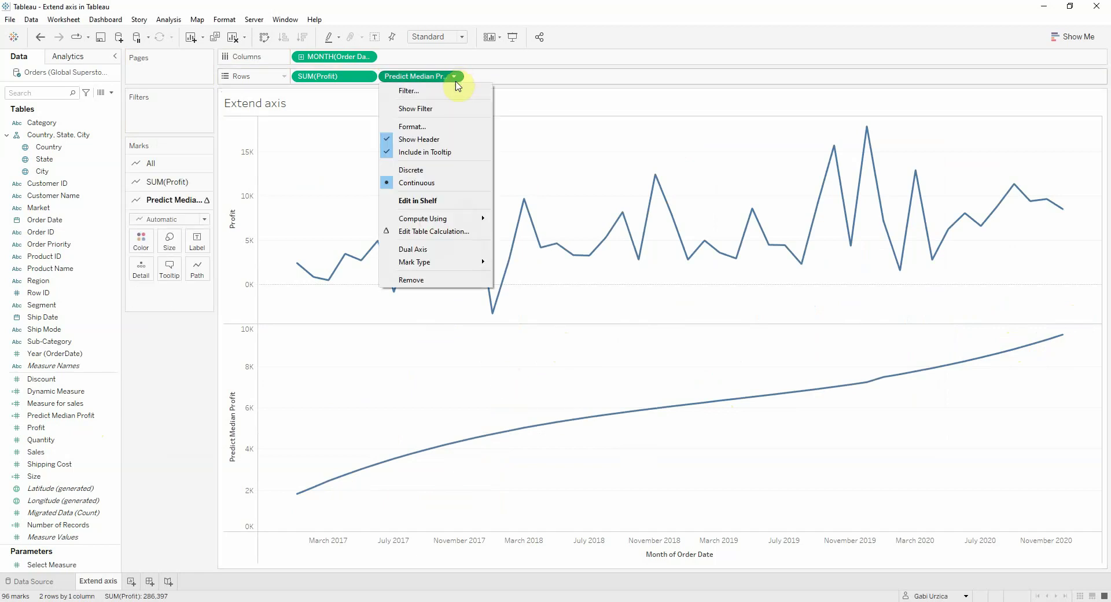
left_click(425, 250)
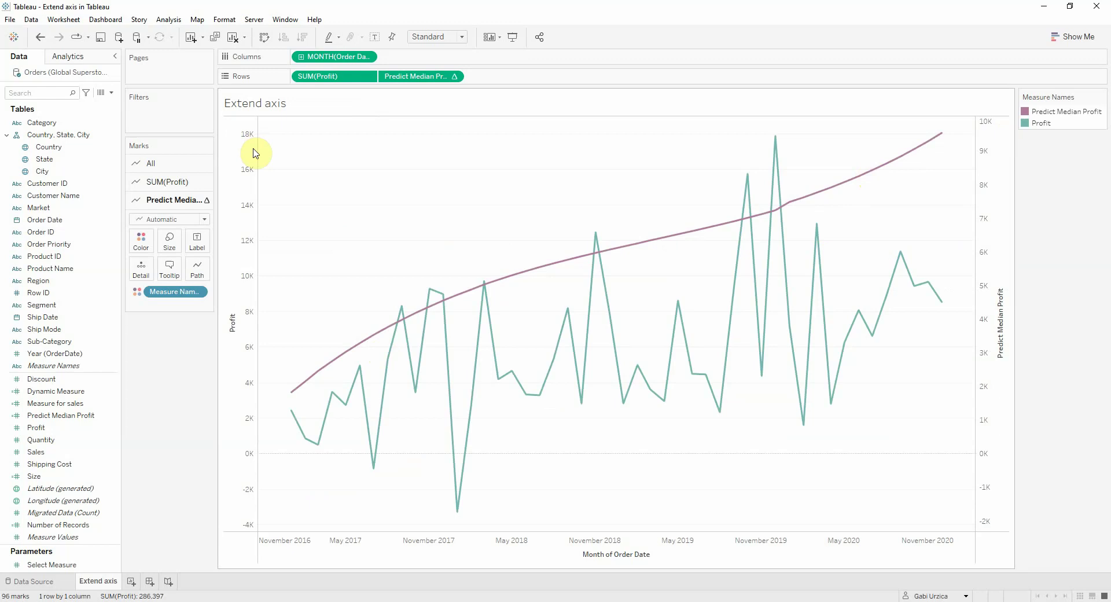
left_click(988, 168)
right_click(989, 168)
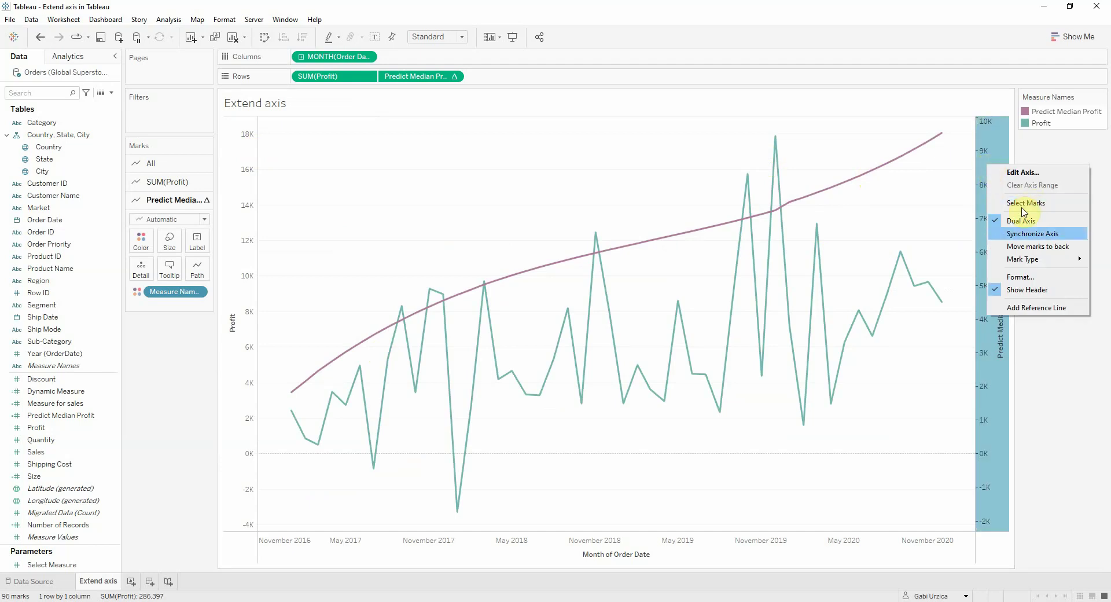
left_click(1036, 233)
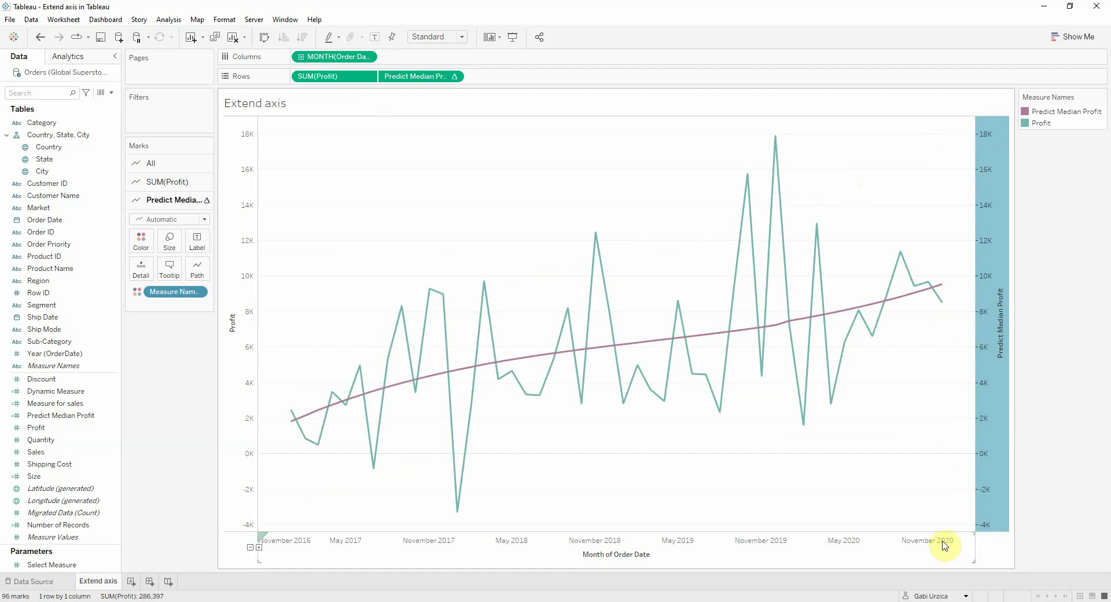
mouse_move(335, 57)
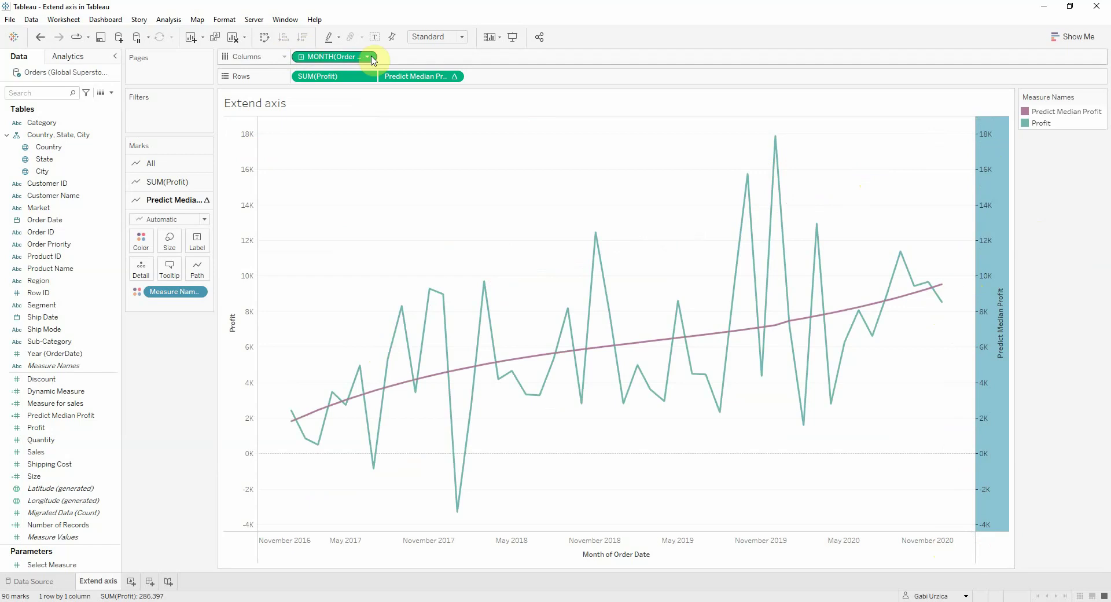
Step: Extend the MONTH(Order Date) range by 1 year, through December 2021
left_click(372, 59)
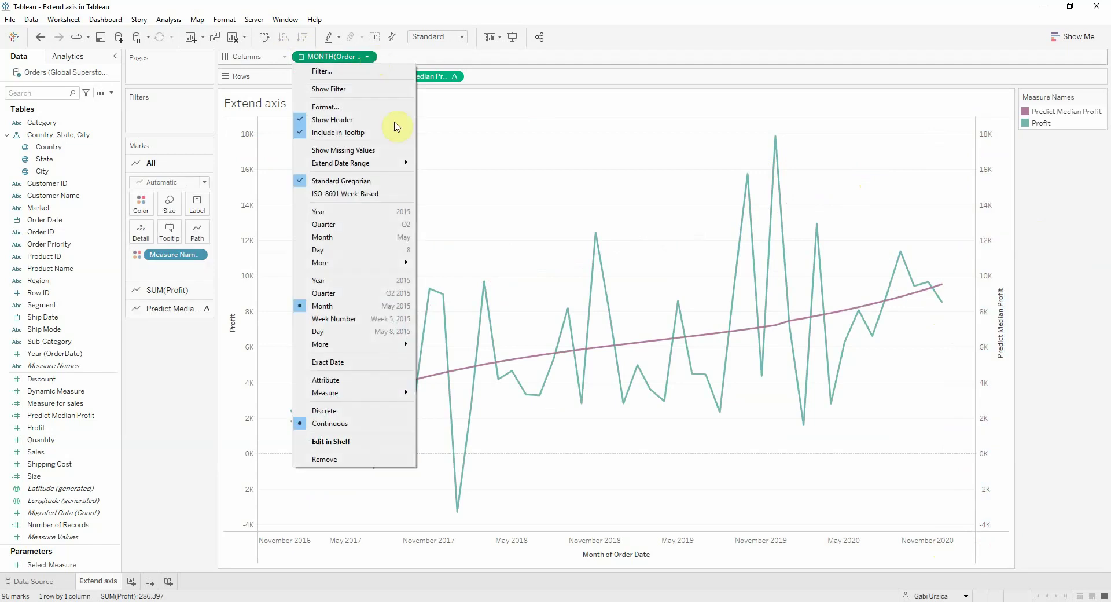
mouse_move(341, 163)
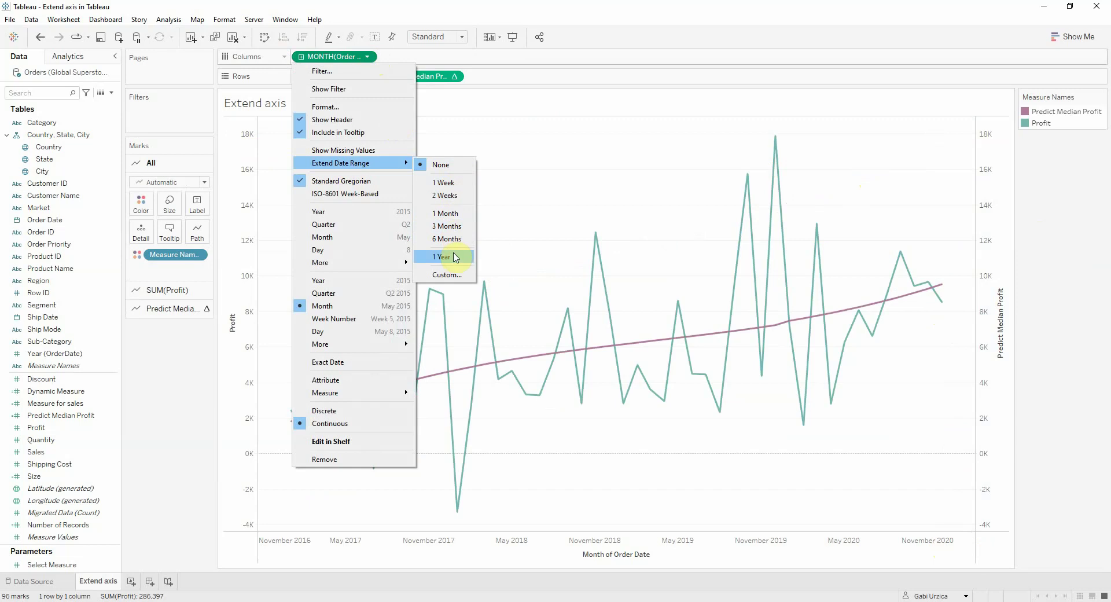
left_click(455, 257)
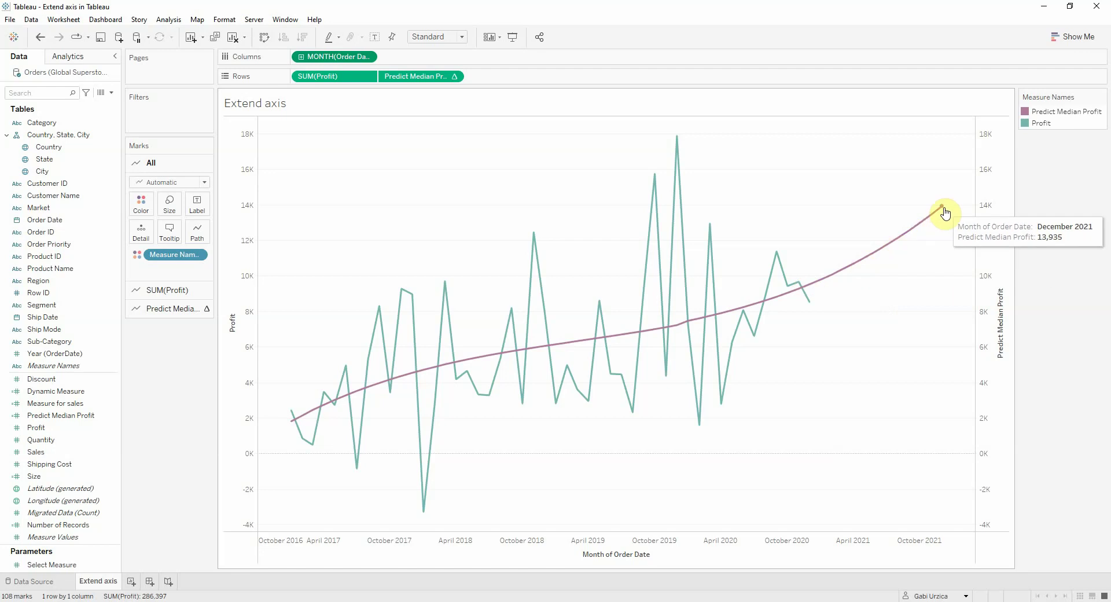
Step: Set a custom date-range extension of 2 years on MONTH(Order Date)
left_click(368, 57)
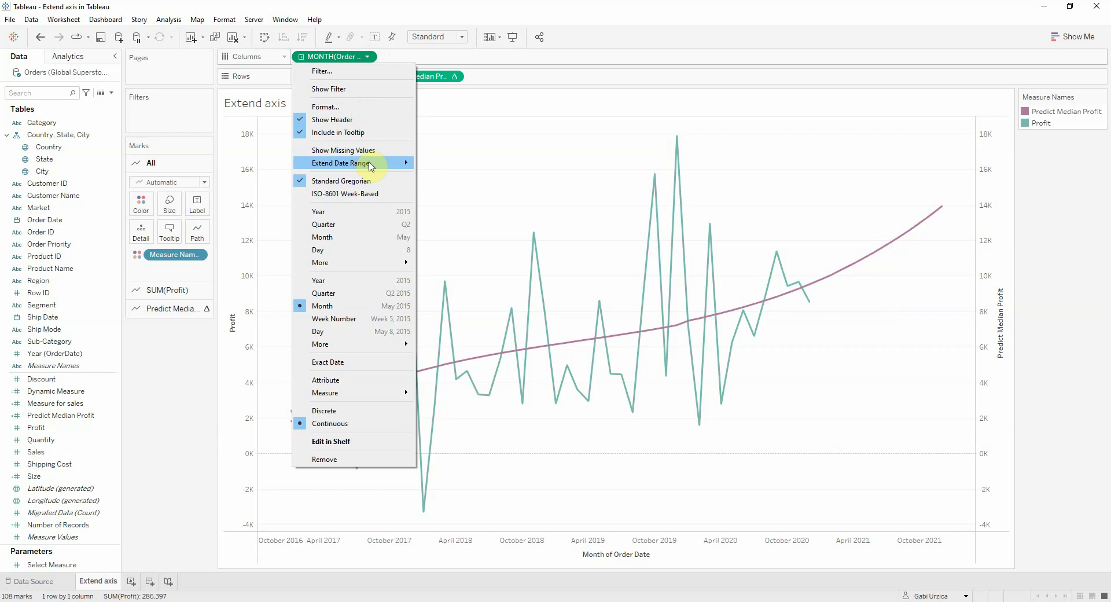
left_click(449, 275)
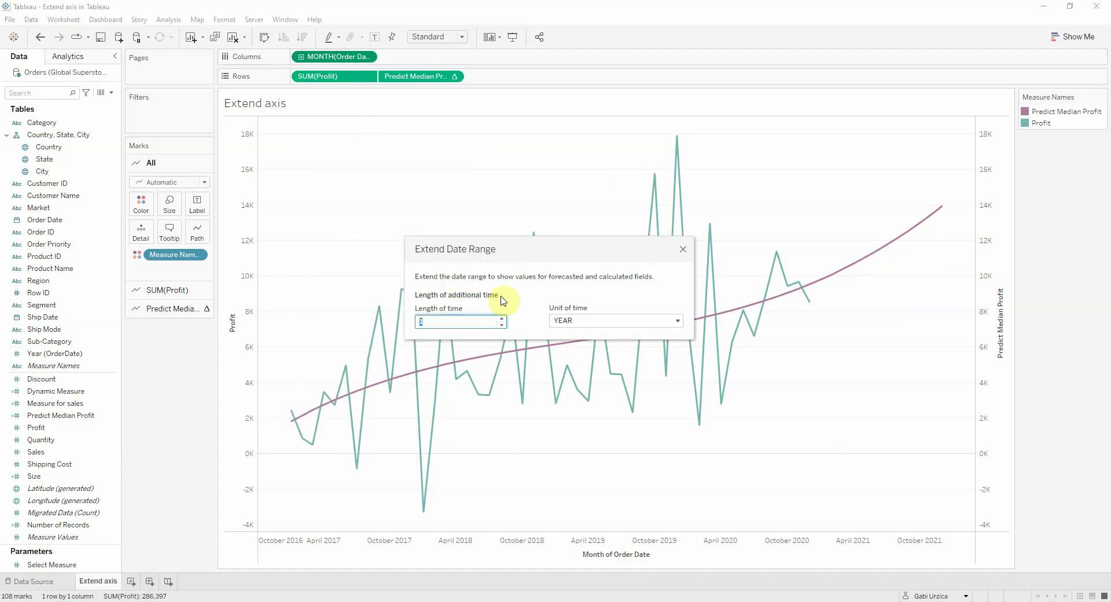
left_click(502, 319)
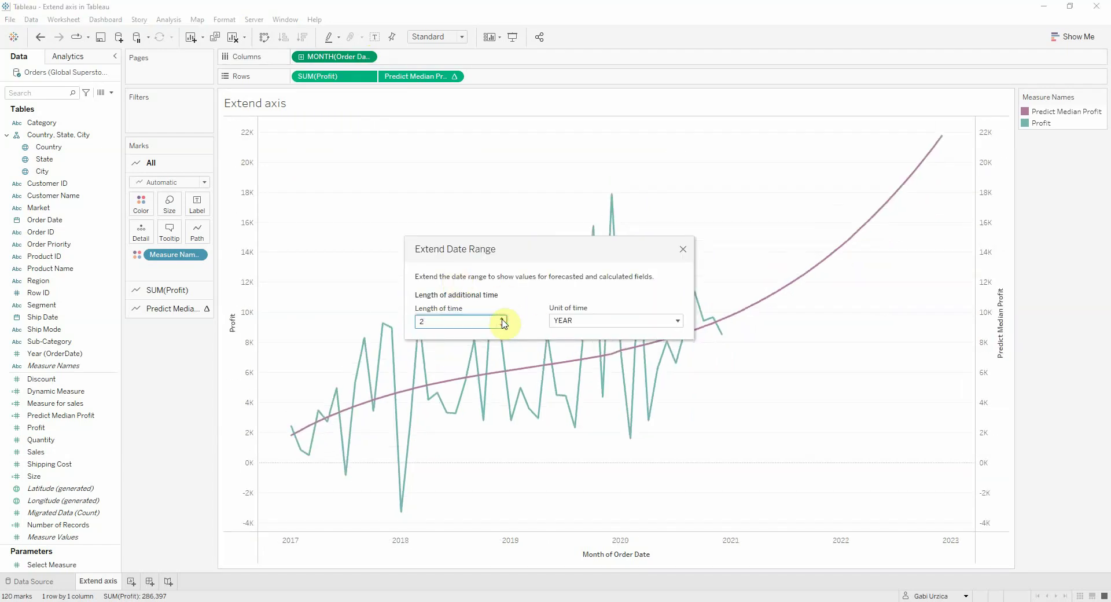
left_click(608, 321)
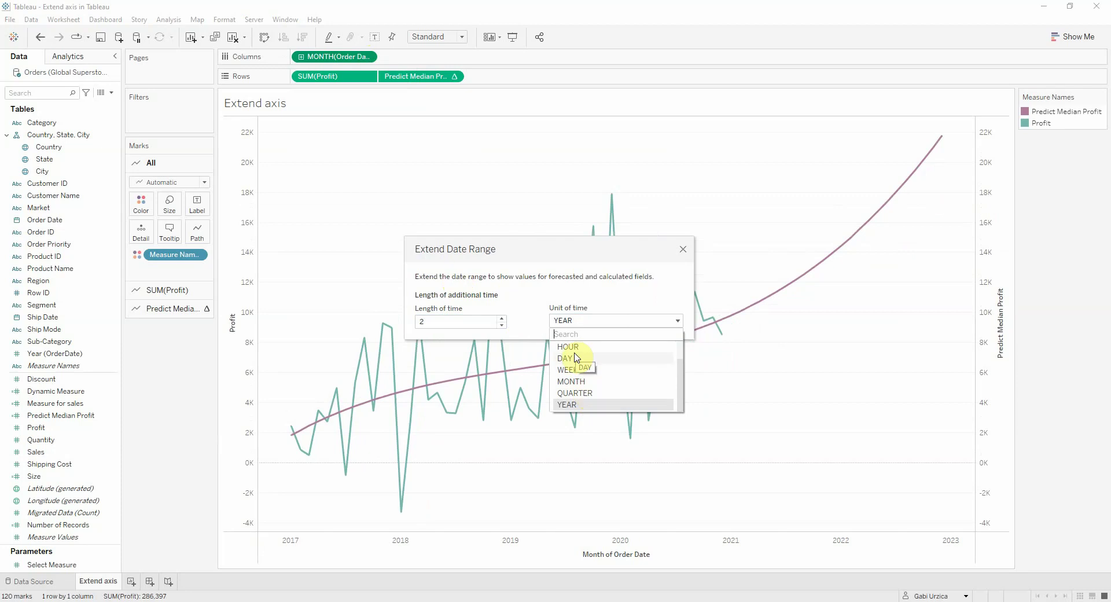
left_click(539, 299)
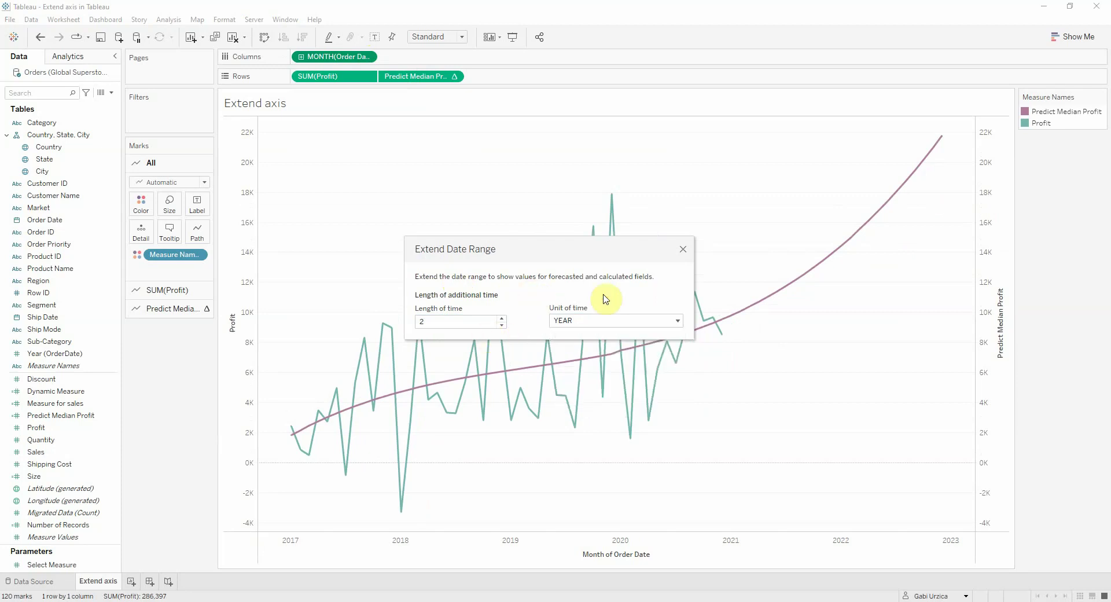
left_click(683, 250)
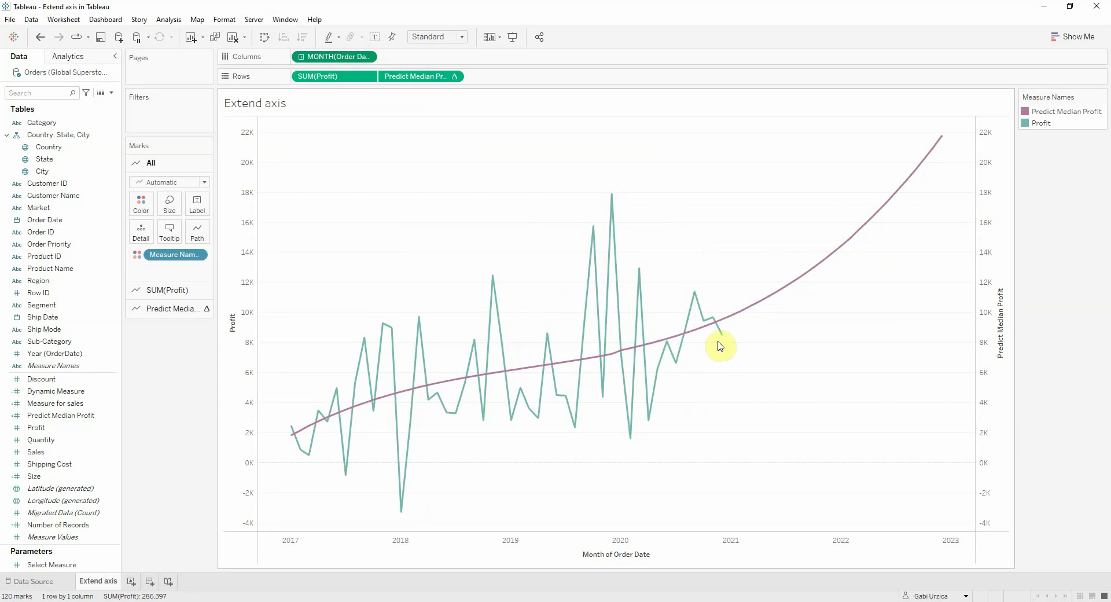